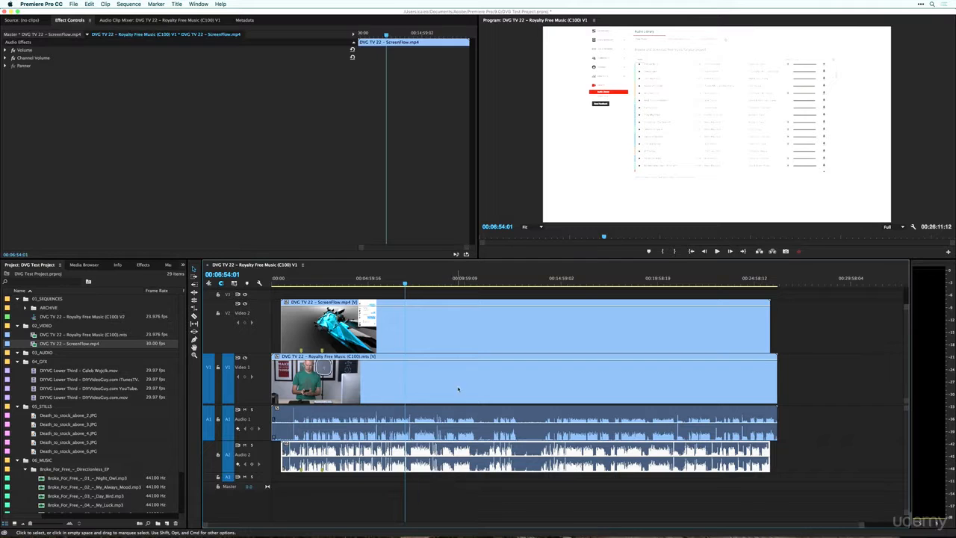
# Shift the ScreenFlow clip later and manually line up its clap spike with the C100 clip's audio spike around 00:01:07.
pyautogui.click(472, 329)
pyautogui.moveTo(493, 328); pyautogui.dragTo(498, 329)
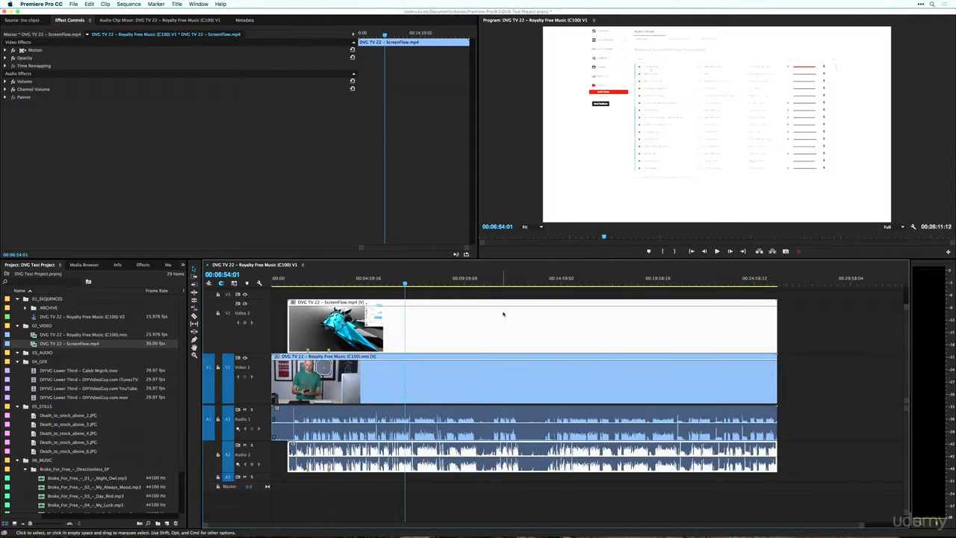
pyautogui.moveTo(505, 283); pyautogui.dragTo(293, 301)
pyautogui.press('=')
pyautogui.press('=')
pyautogui.press('=')
pyautogui.press('=')
pyautogui.press('=')
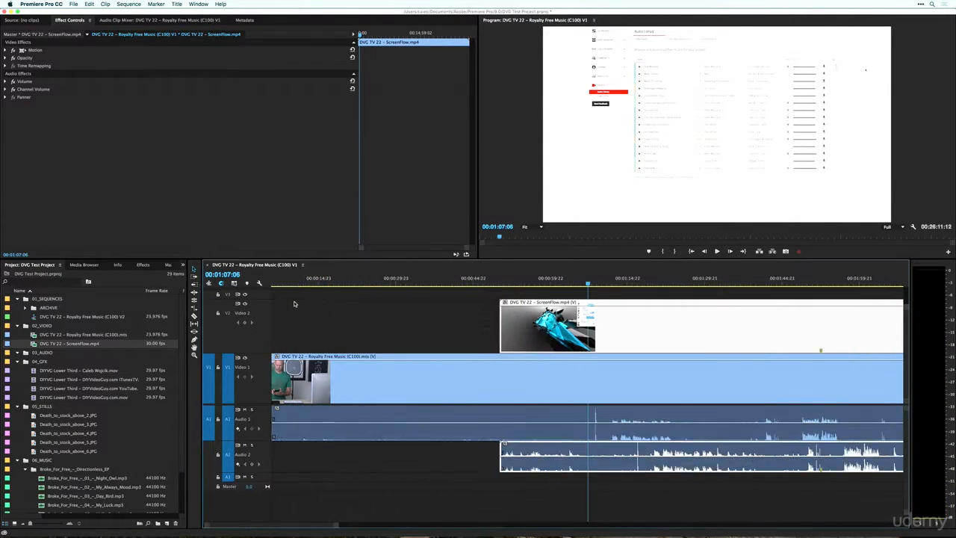
pyautogui.moveTo(775, 341); pyautogui.dragTo(733, 330)
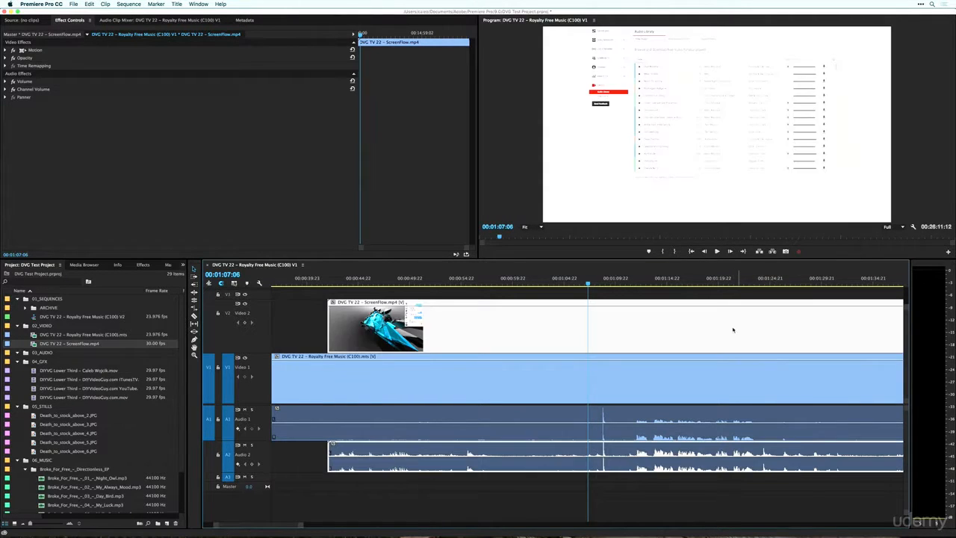
pyautogui.press('=')
pyautogui.press('=')
pyautogui.press('=')
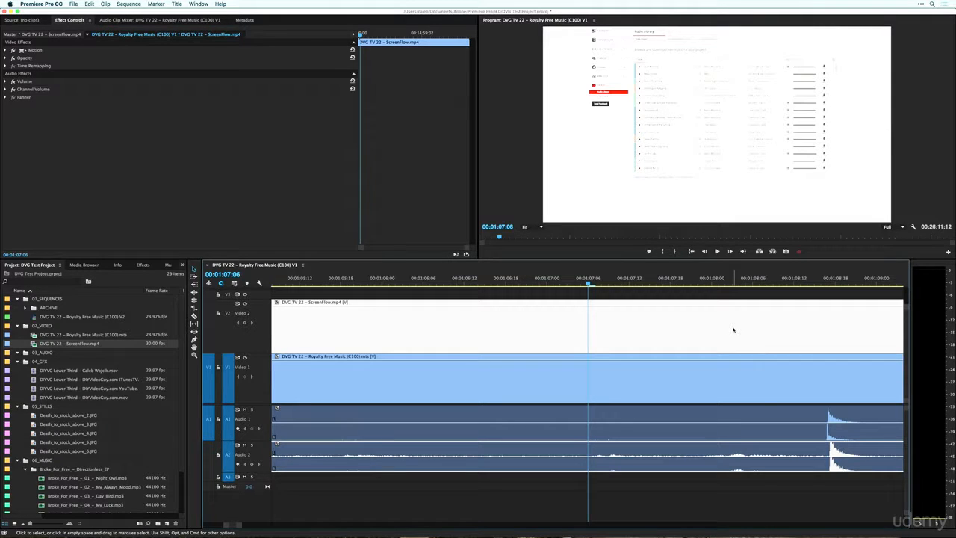
# Synchronize the ScreenFlow and C100 clips by audio, using track channel 1 as the reference.
pyautogui.press('-')
pyautogui.press('-')
pyautogui.press('-')
pyautogui.press('-')
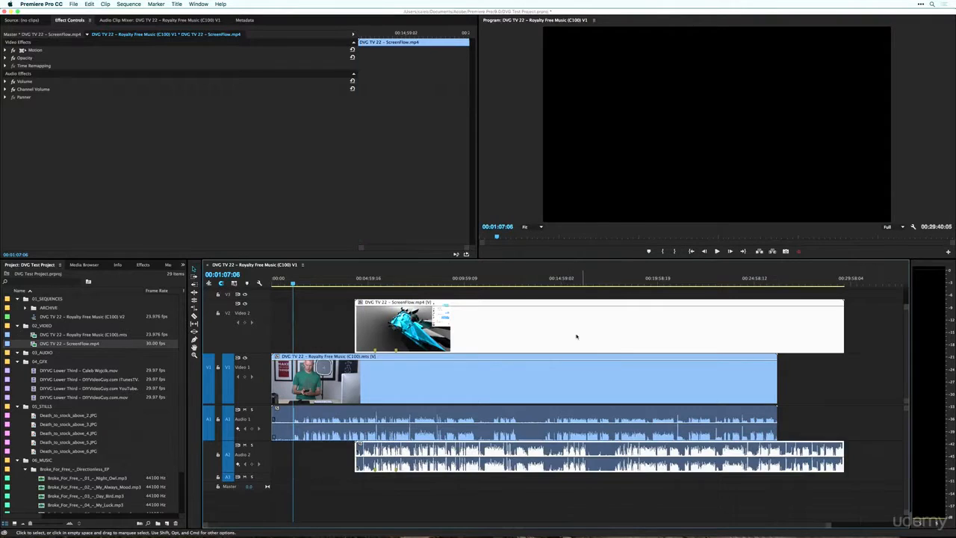
pyautogui.click(554, 496)
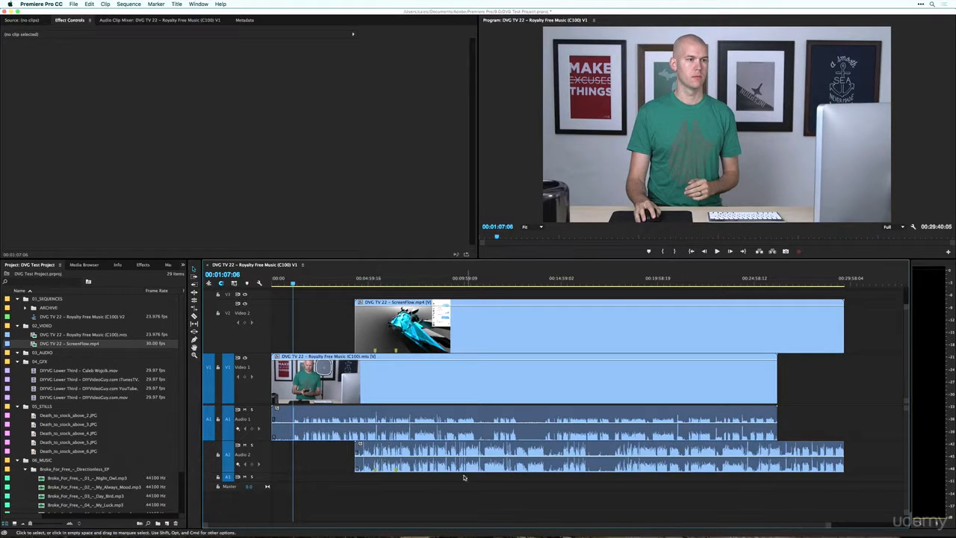
pyautogui.moveTo(338, 500); pyautogui.dragTo(442, 339)
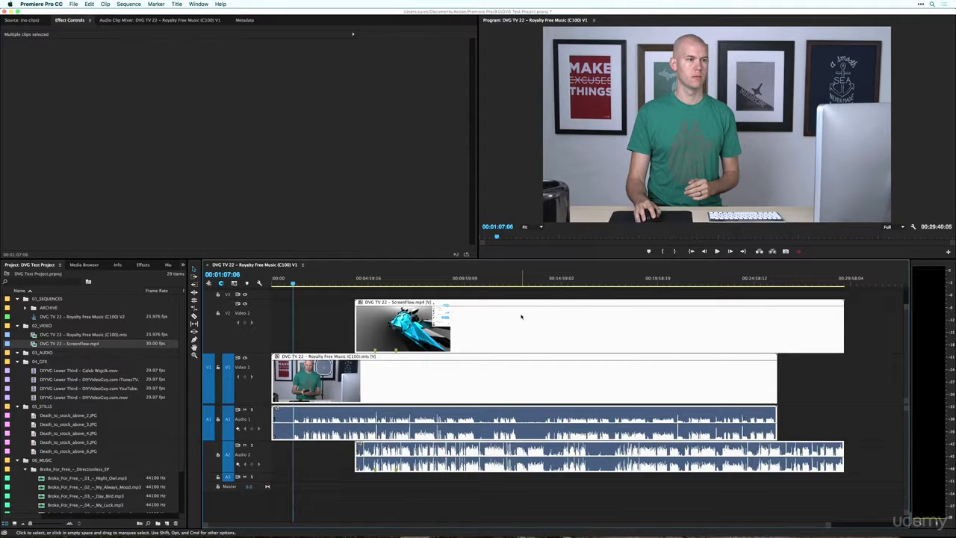
pyautogui.rightClick(521, 317)
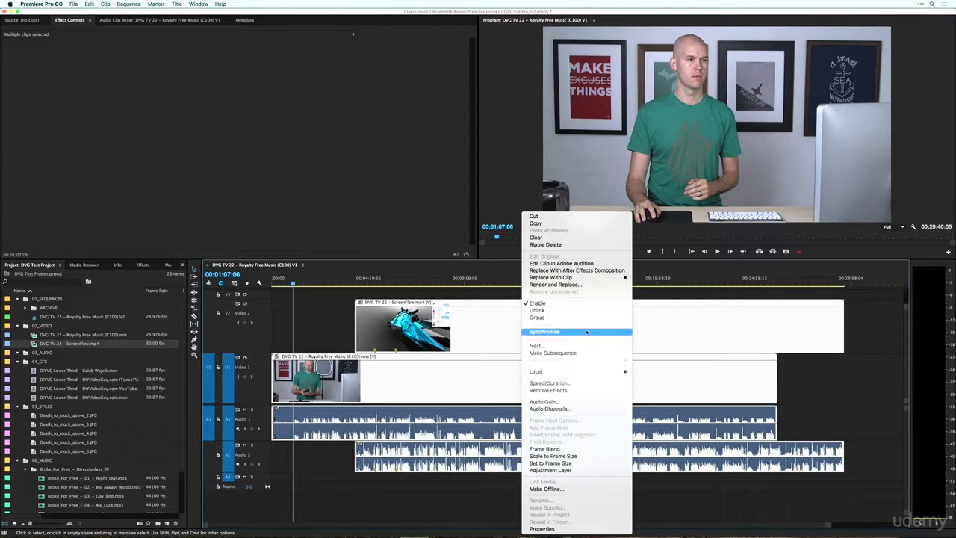
pyautogui.click(587, 332)
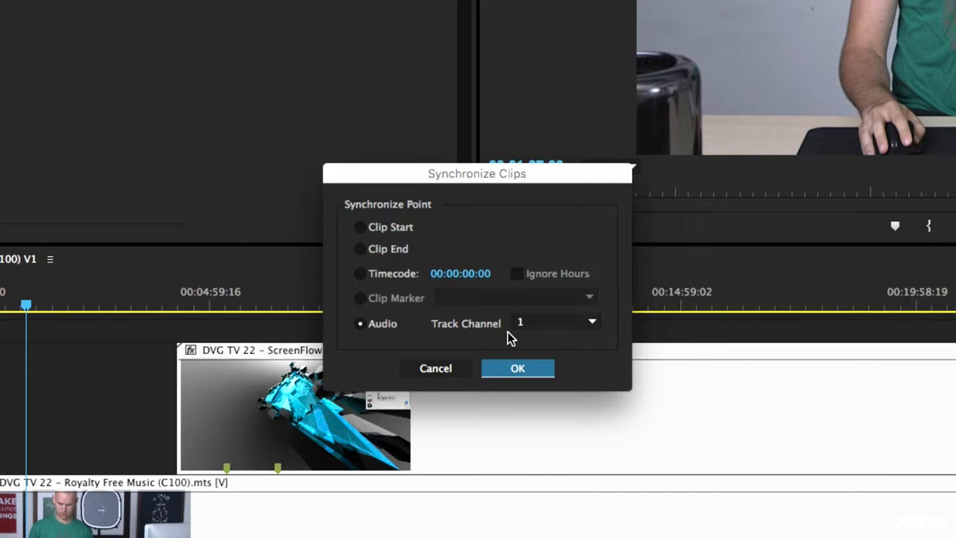
pyautogui.click(564, 326)
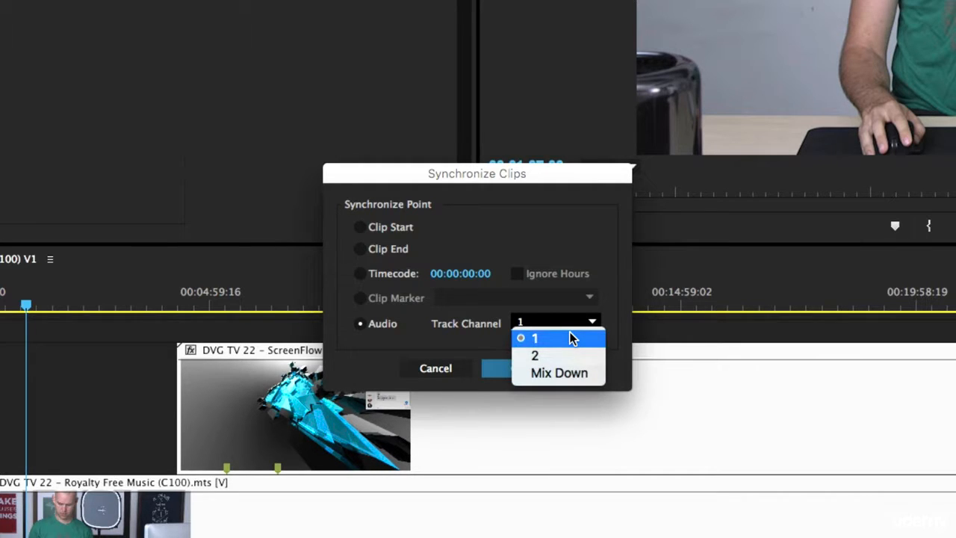
pyautogui.click(568, 337)
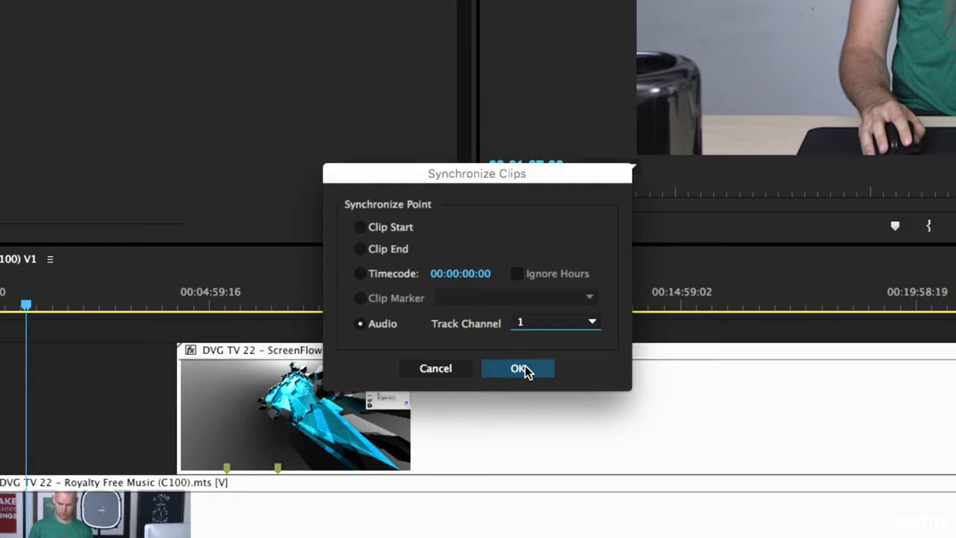
pyautogui.click(525, 367)
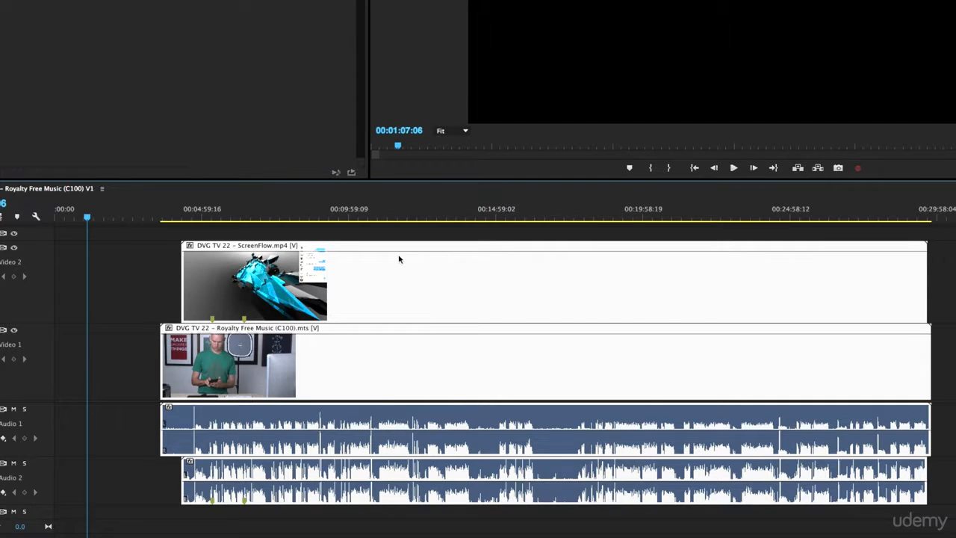
# Fine-align the ScreenFlow clip's clap spike with the C100 audio spike near 00:04:45.
pyautogui.moveTo(213, 215); pyautogui.dragTo(193, 211)
pyautogui.press('=')
pyautogui.press('=')
pyautogui.press('=')
pyautogui.press('=')
pyautogui.press('=')
pyautogui.press('=')
pyautogui.press('=')
pyautogui.hotkey('ctrl', 'a')
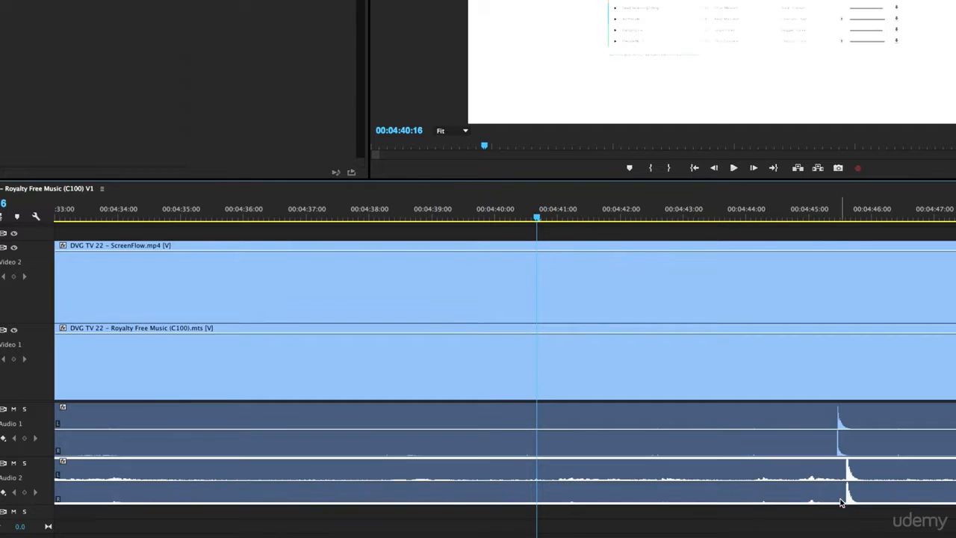
pyautogui.keyDown('shift'); pyautogui.click(828, 309); pyautogui.keyUp('shift')
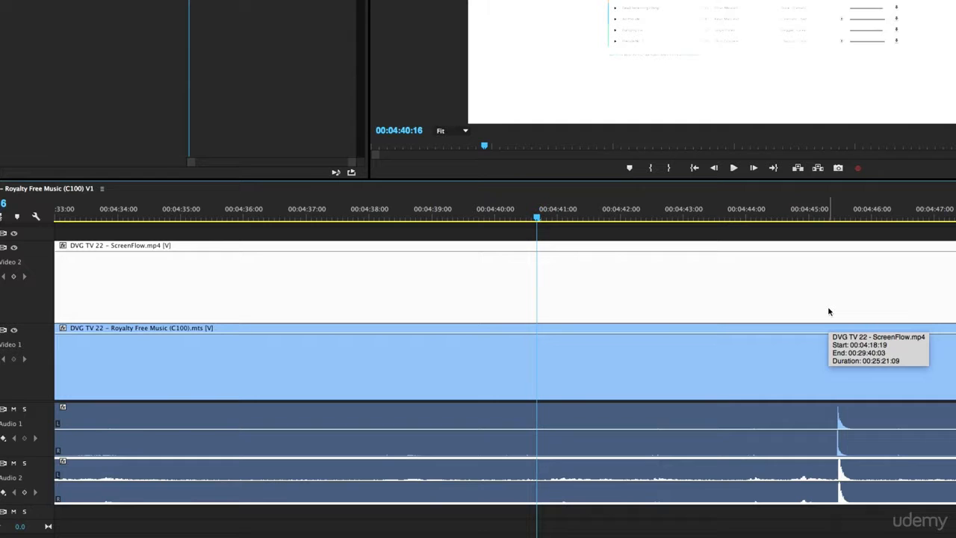
# Nest only the video portions of the ScreenFlow and C100 clips into a sequence named Multicam.
pyautogui.press('-')
pyautogui.press('-')
pyautogui.press('-')
pyautogui.press('-')
pyautogui.press('-')
pyautogui.press('-')
pyautogui.press('-')
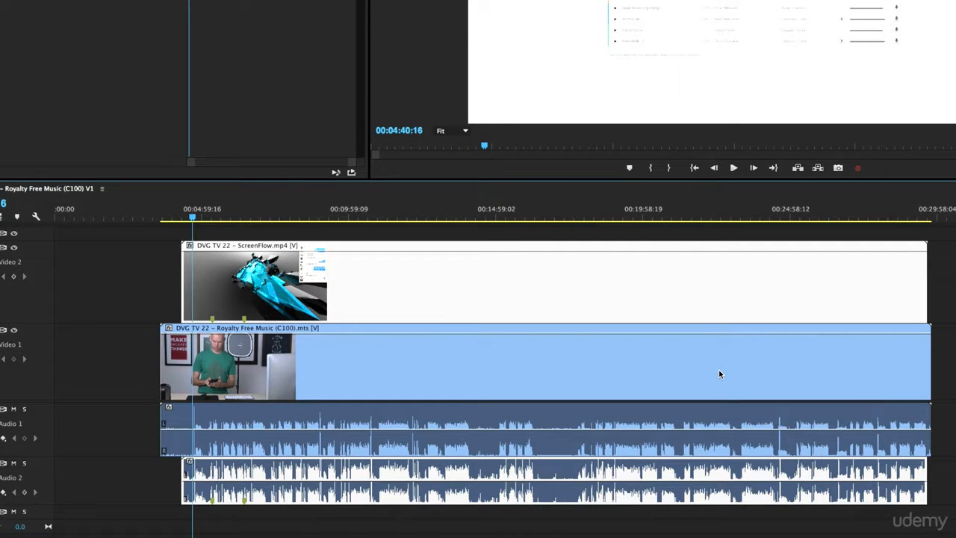
pyautogui.moveTo(118, 274); pyautogui.dragTo(382, 374)
pyautogui.rightClick(407, 376)
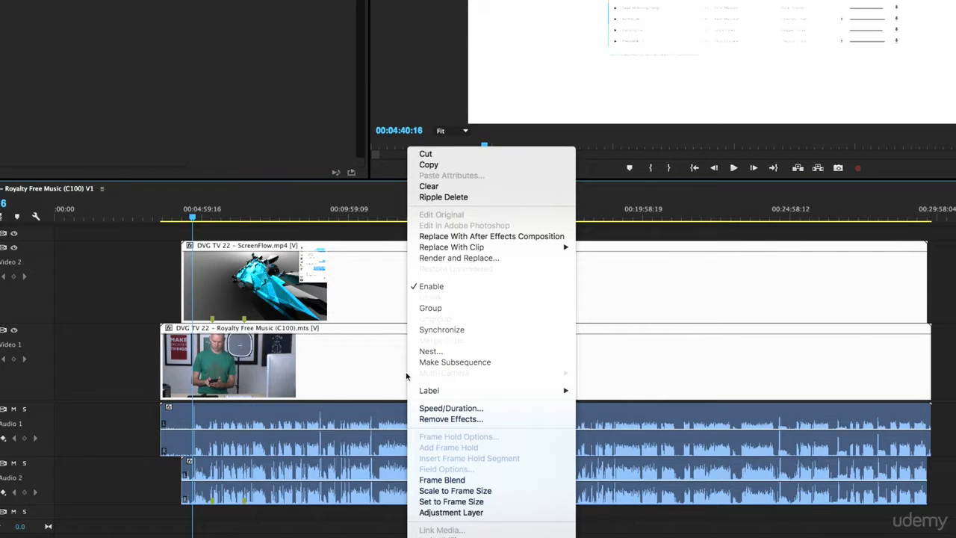
pyautogui.click(428, 354)
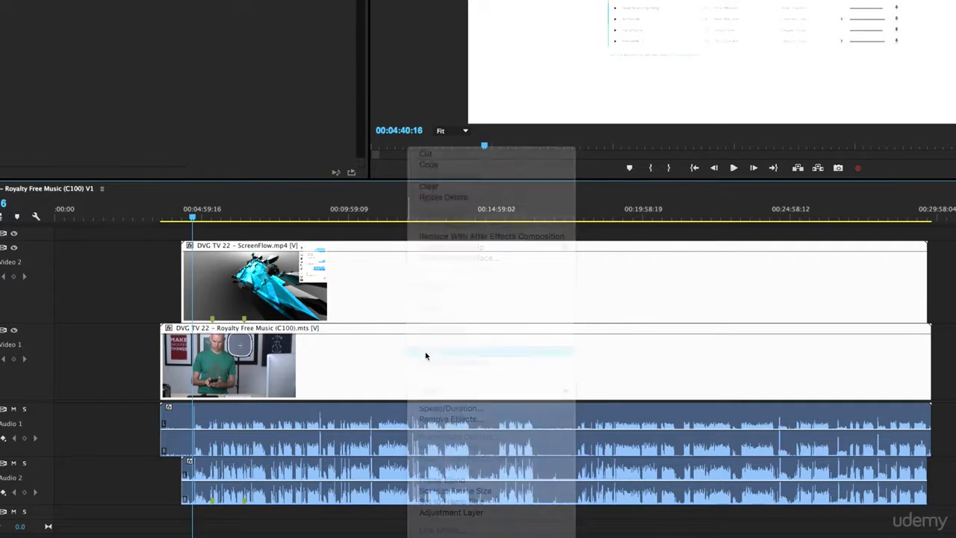
pyautogui.click(399, 216)
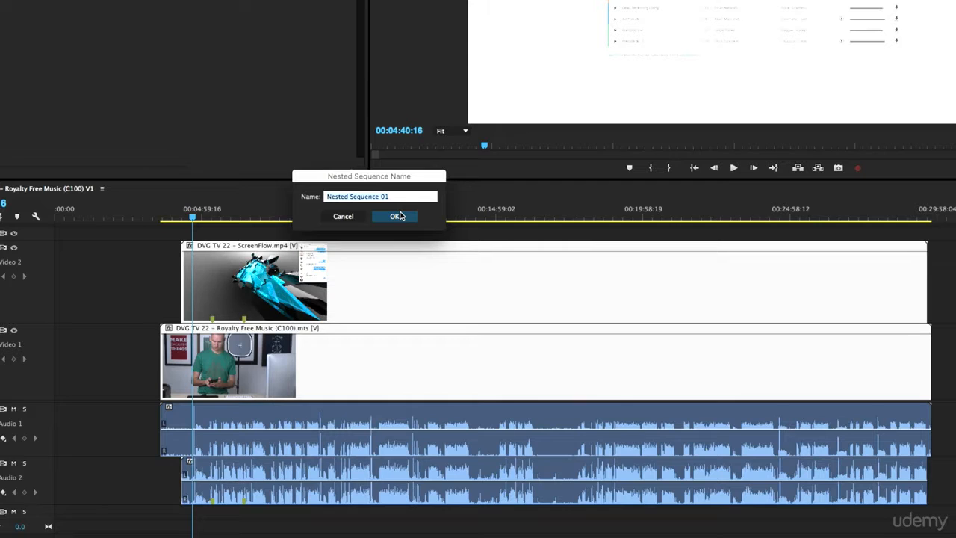
pyautogui.write('Multicam')
pyautogui.press('Return')
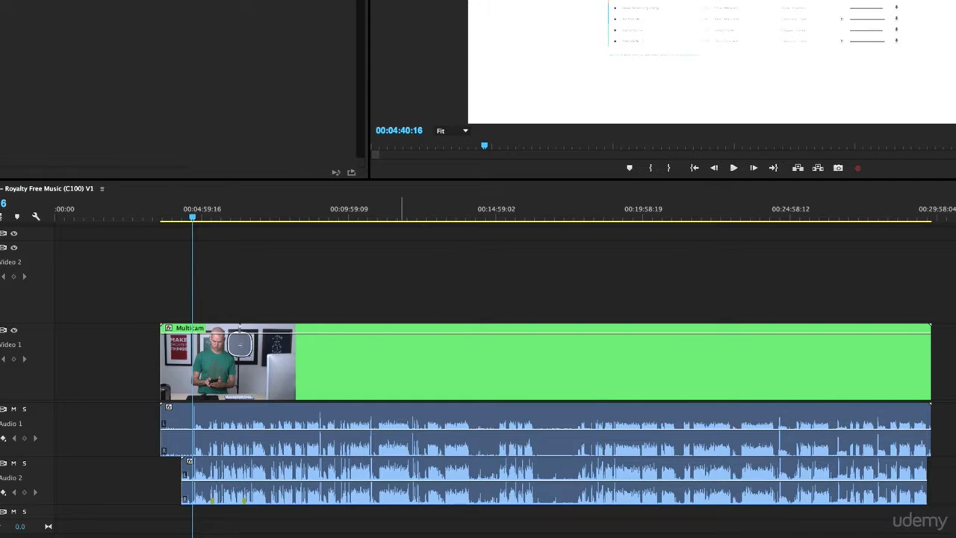
# Enable multi-camera on the nested Multicam clip.
pyautogui.rightClick(273, 353)
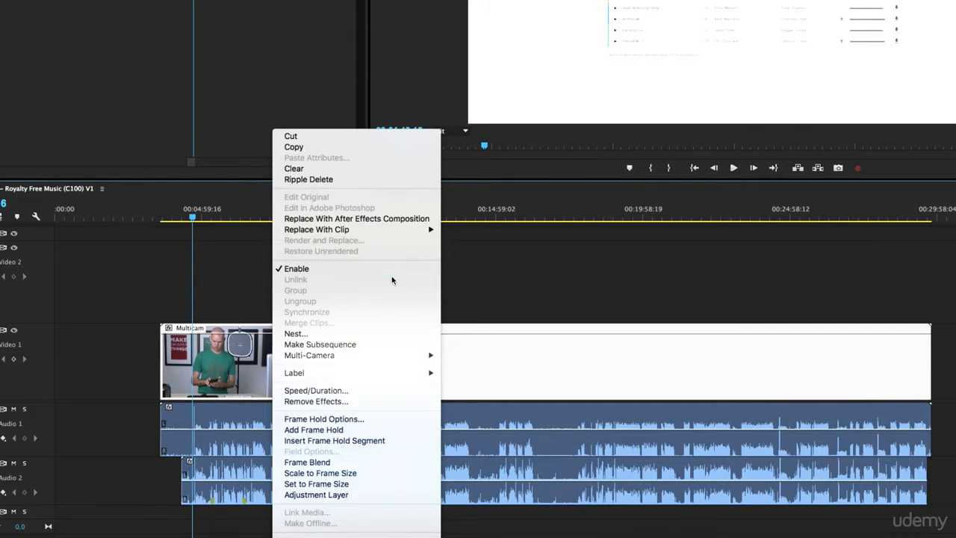
pyautogui.click(516, 297)
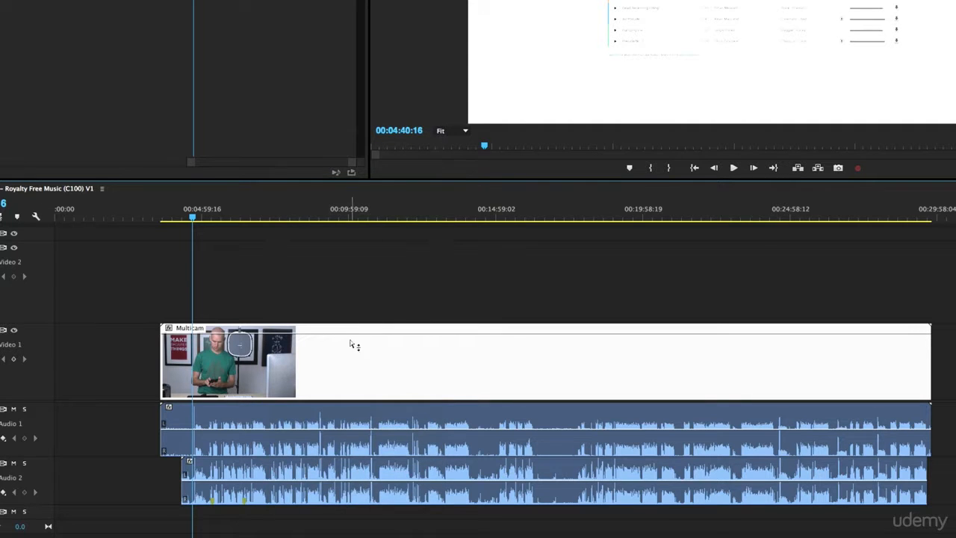
pyautogui.rightClick(346, 366)
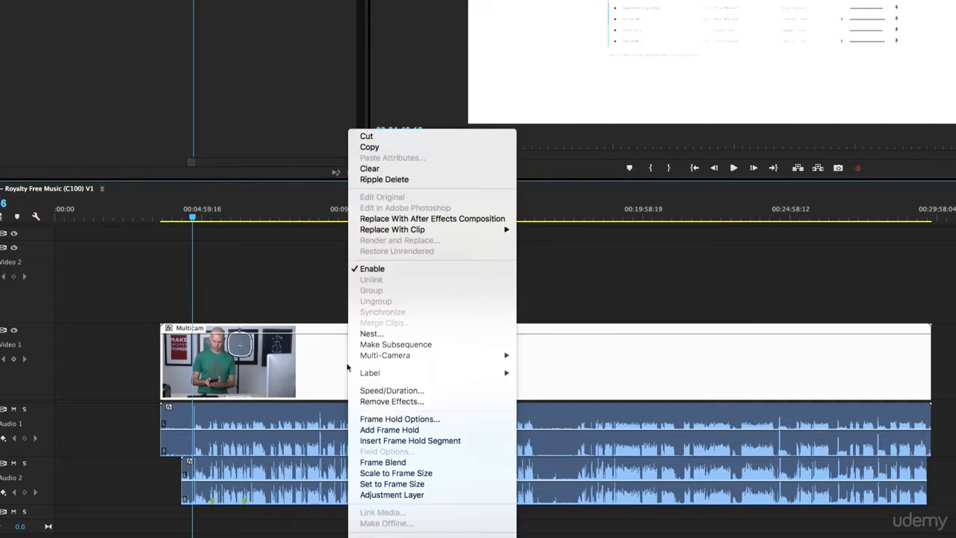
pyautogui.moveTo(419, 356)
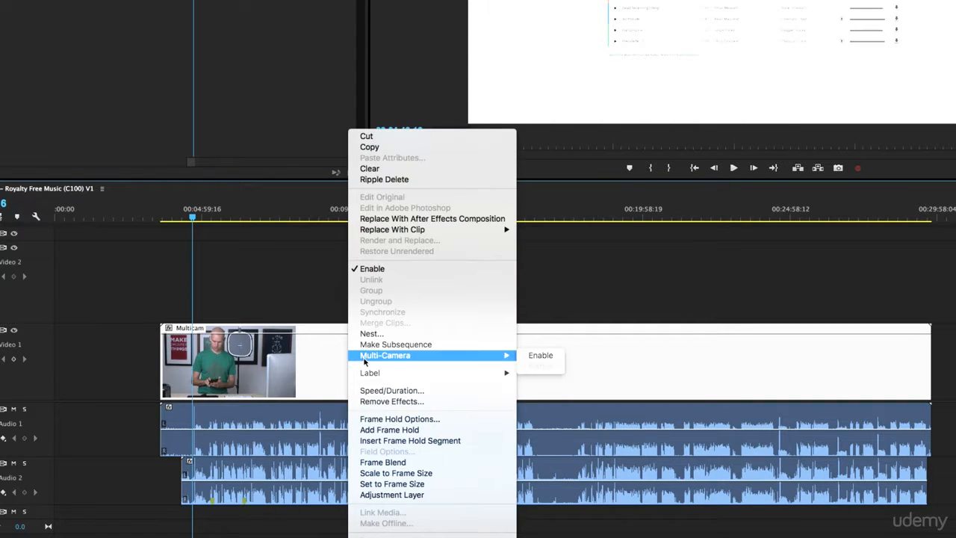
pyautogui.click(541, 356)
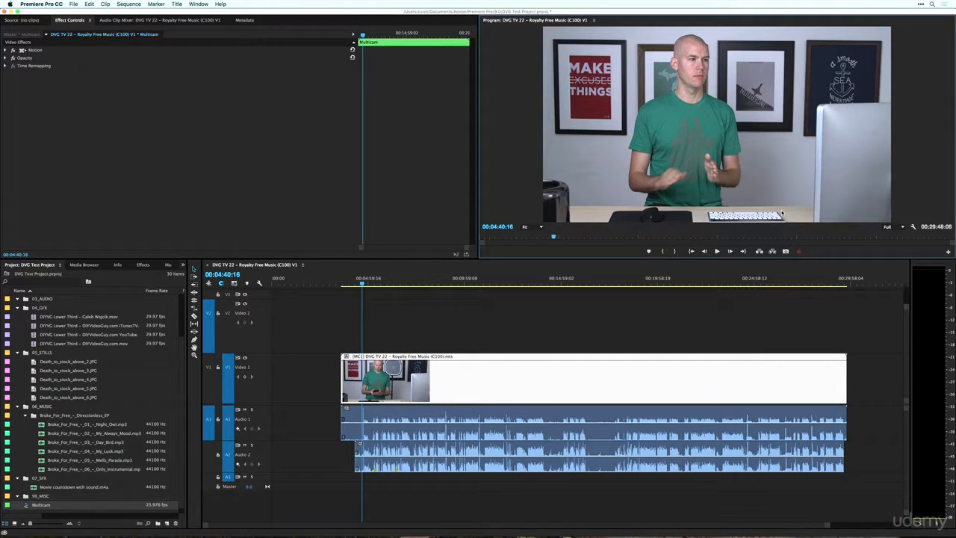
# Set the Program monitor to Multi-Camera view and widen it toward the Effect Controls area.
pyautogui.click(913, 227)
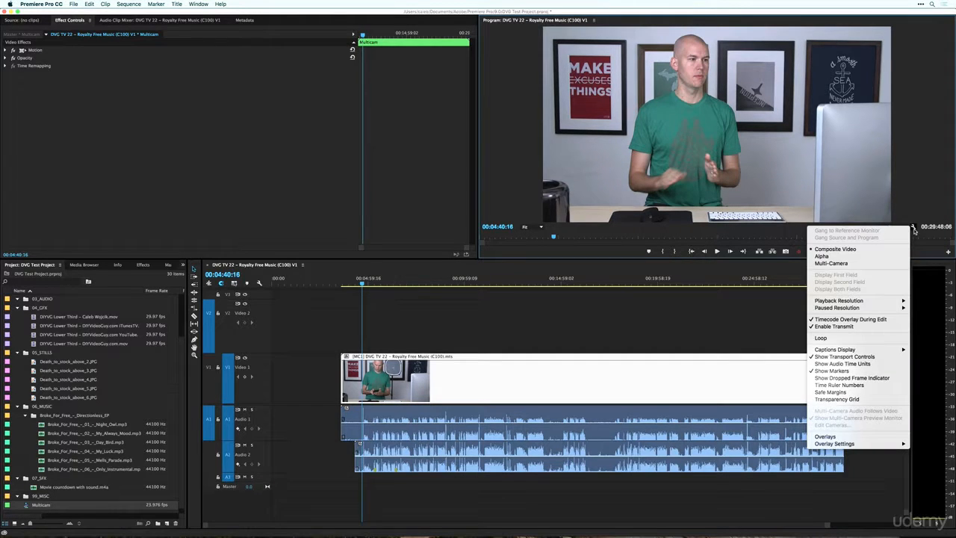
pyautogui.click(881, 263)
pyautogui.click(913, 227)
pyautogui.click(705, 191)
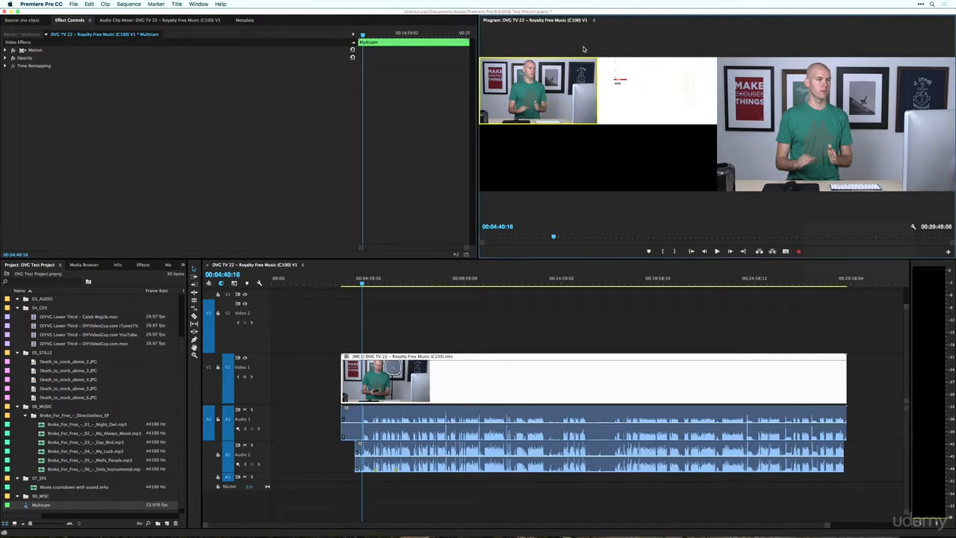
pyautogui.moveTo(477, 59); pyautogui.dragTo(225, 76)
pyautogui.moveTo(254, 79); pyautogui.dragTo(256, 80)
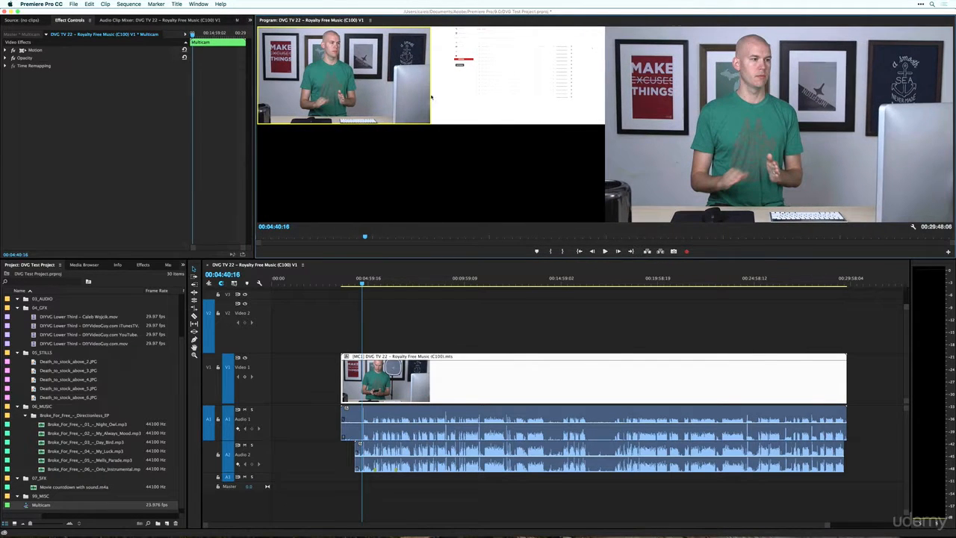
# Move the playhead to 00:06:14:15 and try both camera angles, leaving the clip on the ScreenFlow angle.
pyautogui.moveTo(359, 279); pyautogui.dragTo(392, 281)
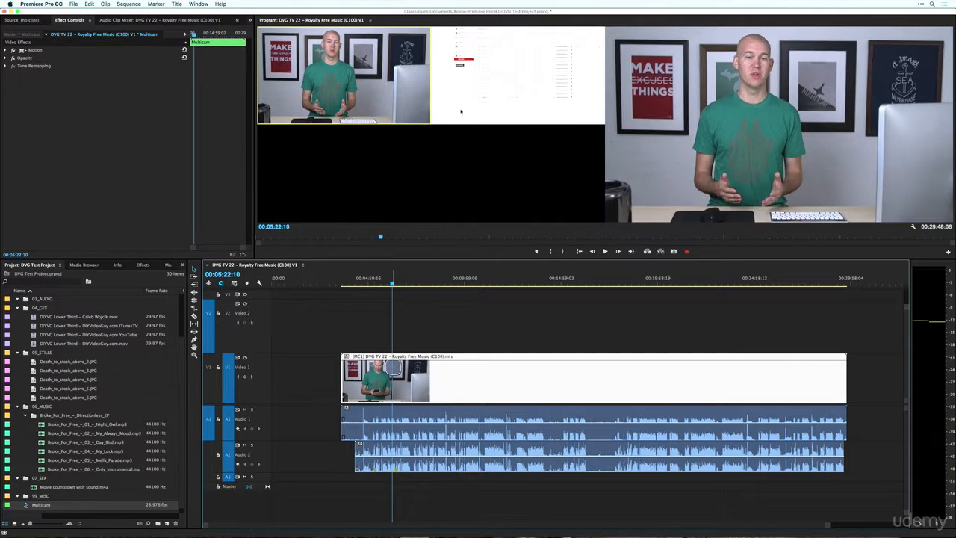
pyautogui.click(461, 111)
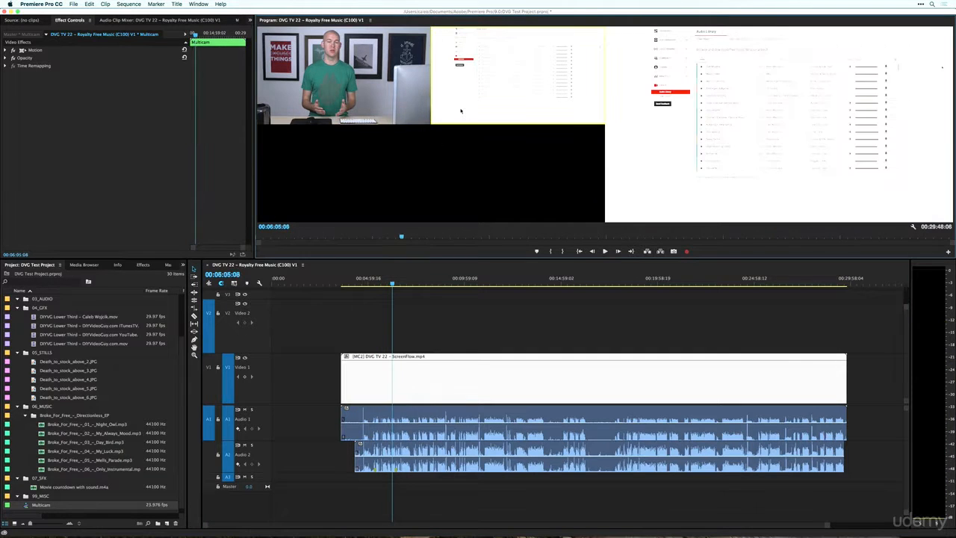
pyautogui.click(406, 97)
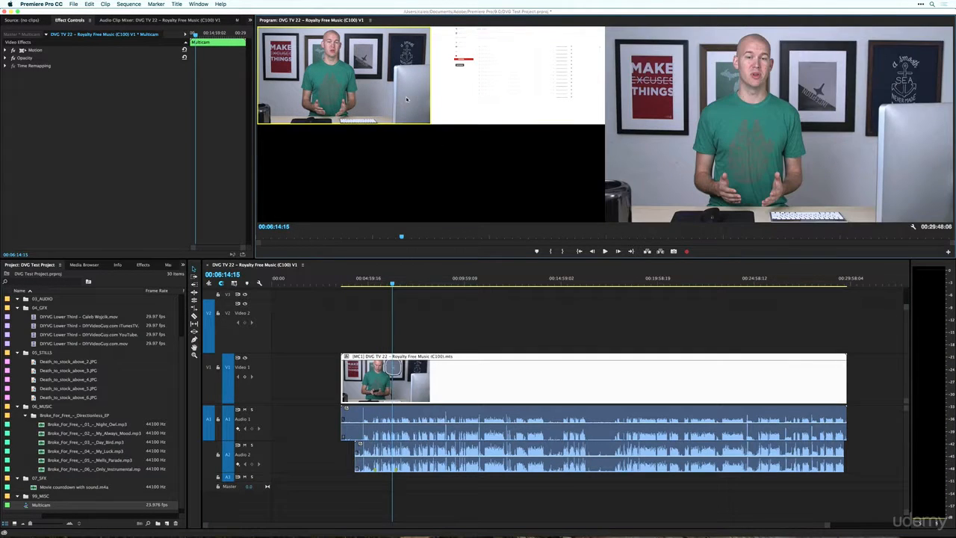
pyautogui.click(498, 97)
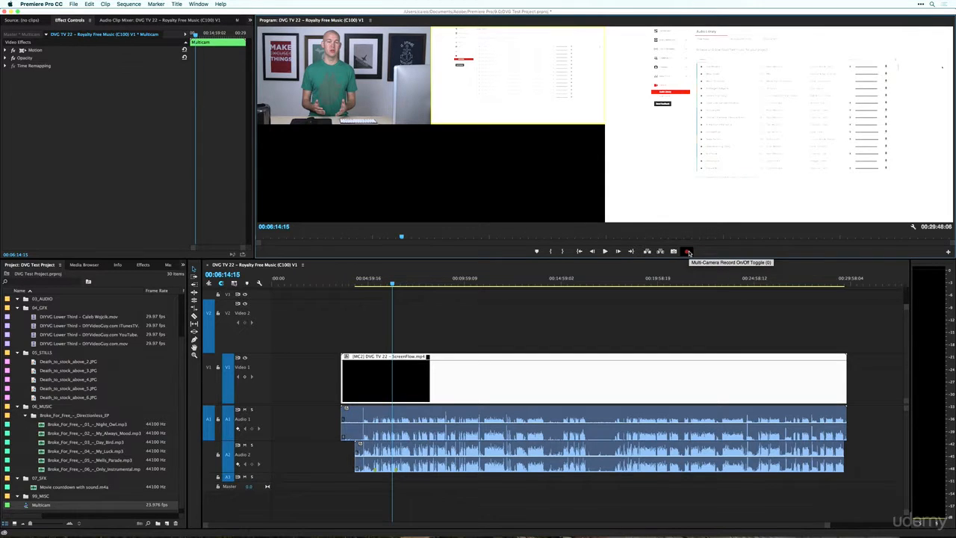
# Record a live multi-camera pass from 00:06:14:15 to 00:06:20:07, alternating angles 1 and 2 and finishing on the ScreenFlow angle.
pyautogui.click(688, 252)
pyautogui.press('space')
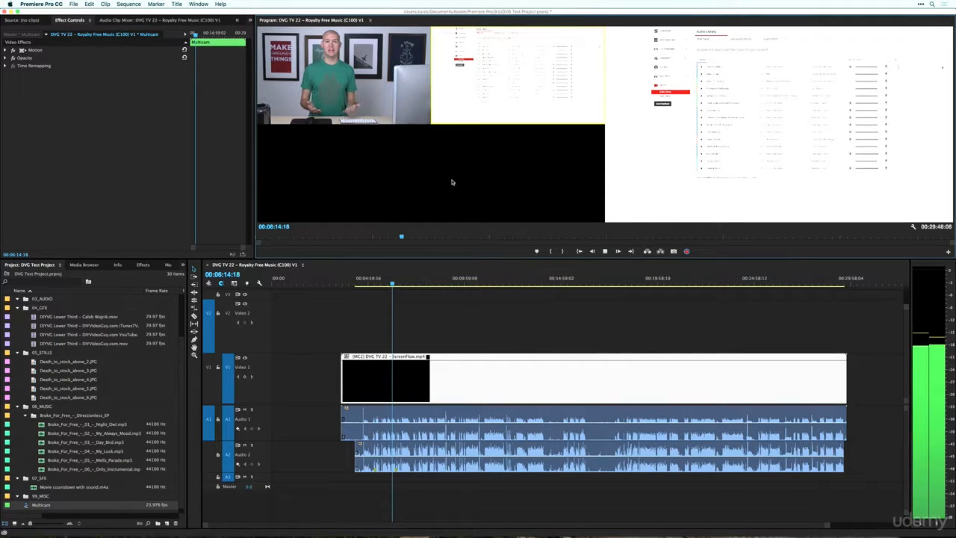
pyautogui.press('1')
pyautogui.press('2')
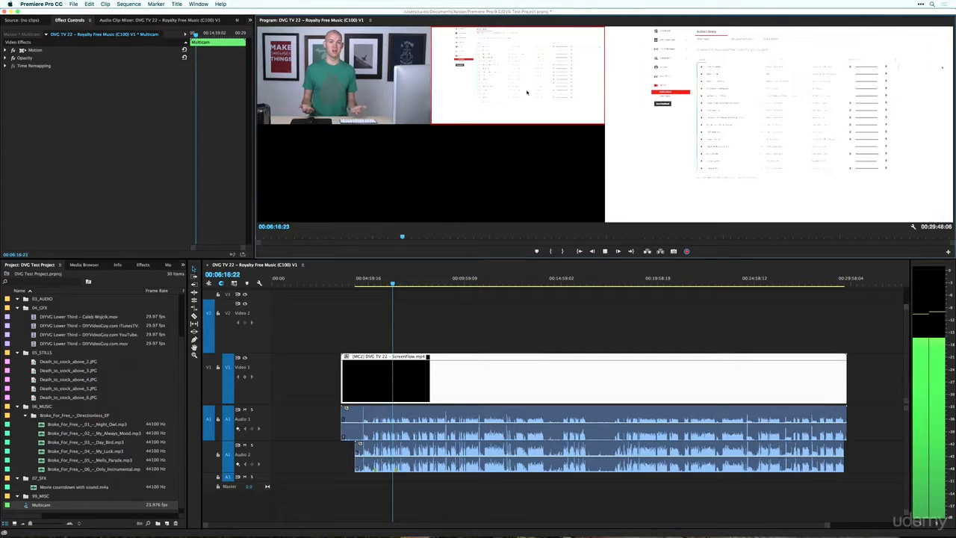
pyautogui.press('1')
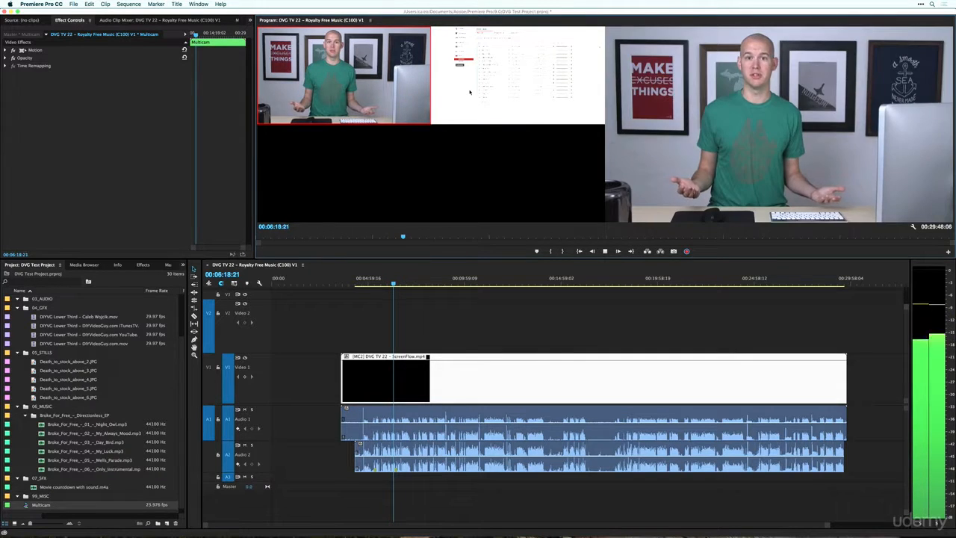
pyautogui.press('2')
pyautogui.press('space')
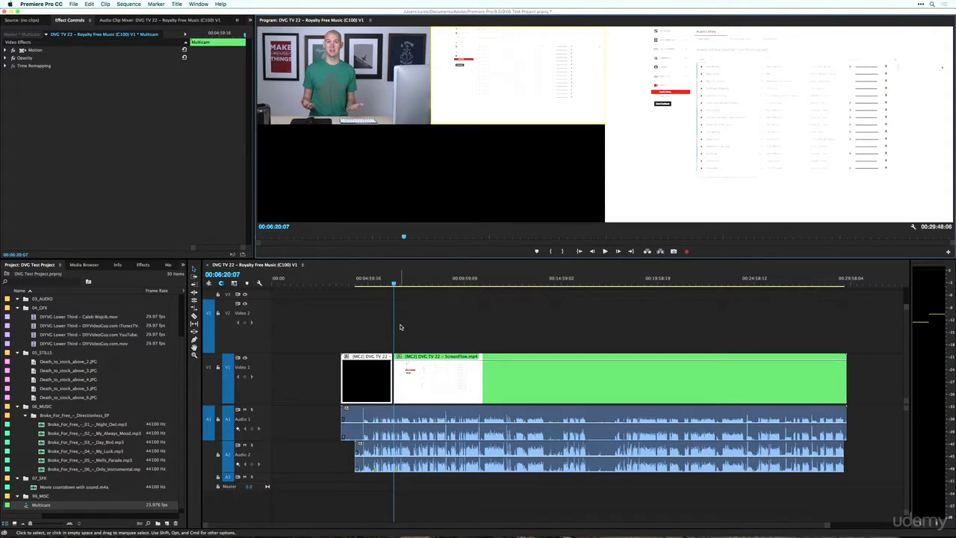
# Examine the recorded multi-camera cuts on Video 1 up close and move the playhead to 00:06:19:01.
pyautogui.press('=')
pyautogui.press('=')
pyautogui.click(397, 279)
pyautogui.press('=')
pyautogui.press('=')
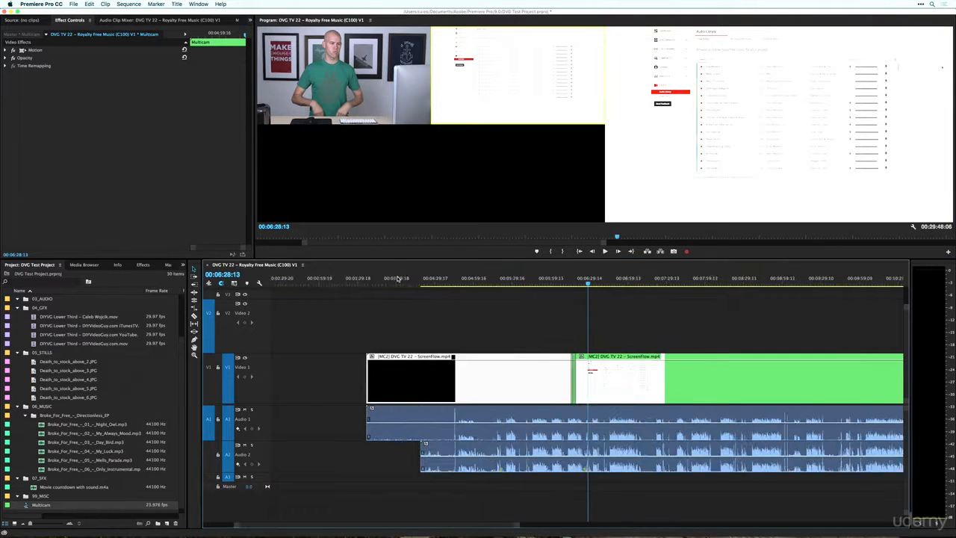
pyautogui.press('=')
pyautogui.press('=')
pyautogui.press('=')
pyautogui.press('=')
pyautogui.click(349, 277)
pyautogui.moveTo(351, 273); pyautogui.dragTo(392, 277)
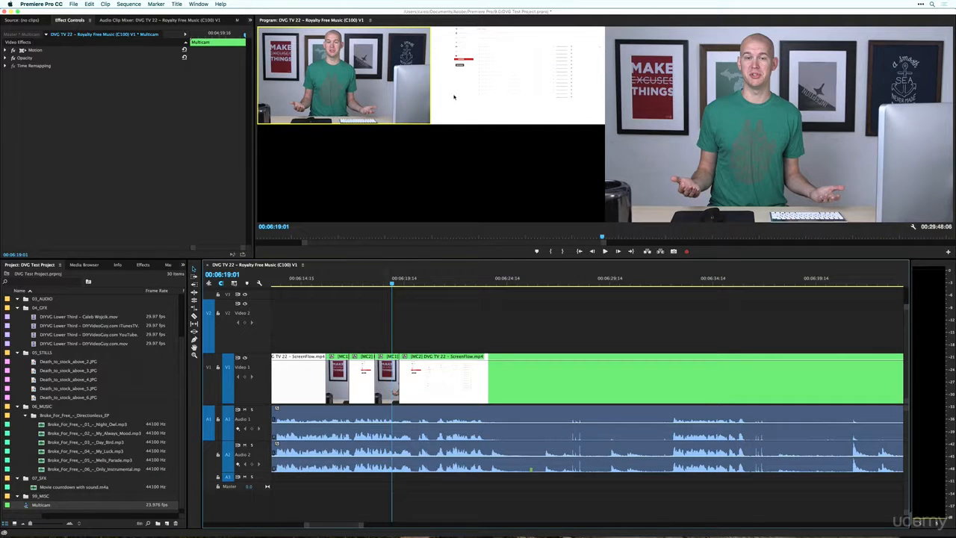
# Patch source V1 to the Video 1 track and cut to camera angle 1 at 00:06:24:15.
pyautogui.click(207, 368)
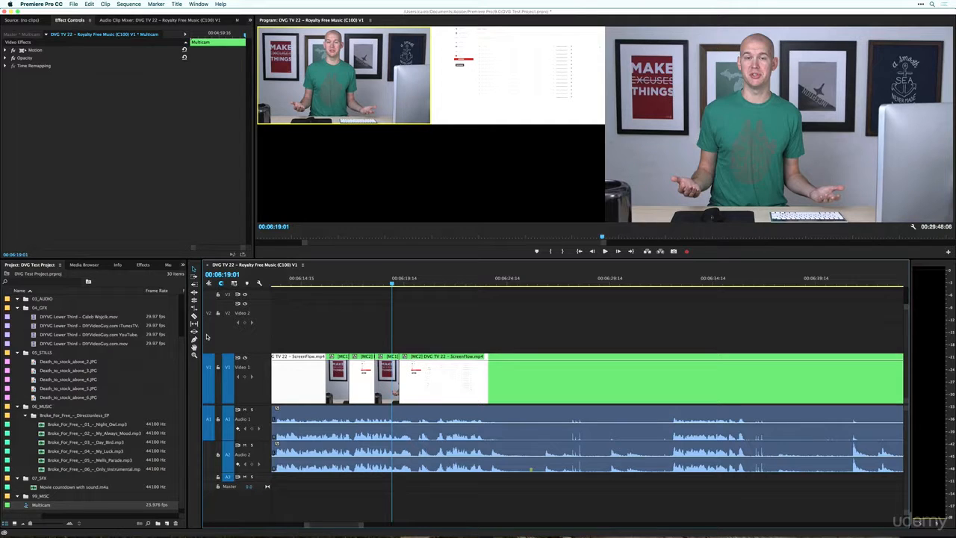
pyautogui.moveTo(435, 286); pyautogui.dragTo(508, 288)
pyautogui.press('1')
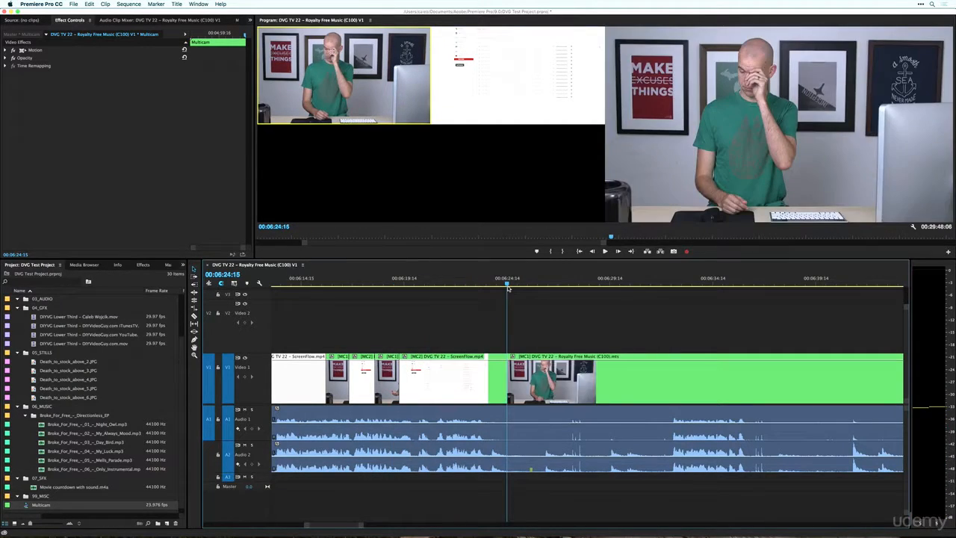
# Cut to the ScreenFlow angle at about 00:06:32 and back to camera angle 1 at about 00:06:36.
pyautogui.moveTo(508, 289); pyautogui.dragTo(836, 285)
pyautogui.press('2')
pyautogui.press('1')
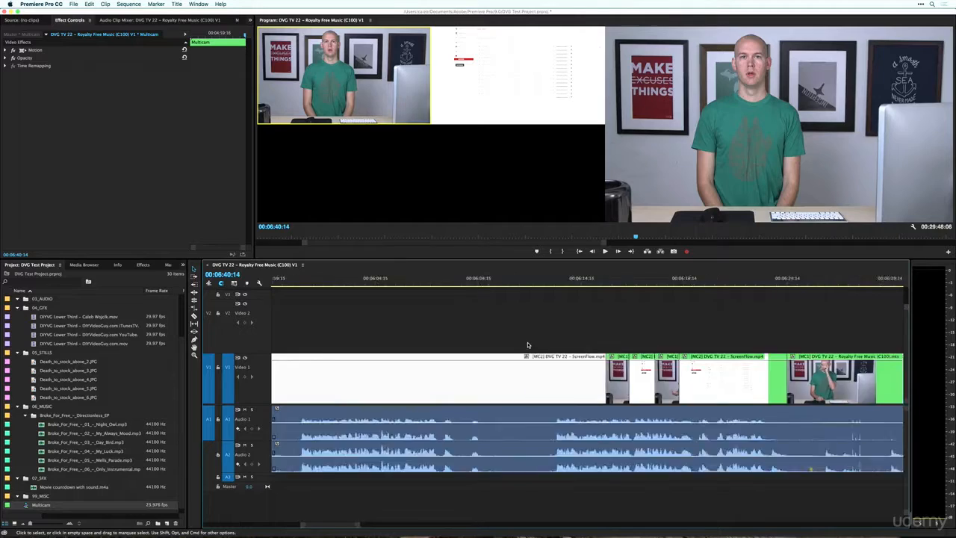
# Move the playhead to 00:06:34:04 and mute the Audio 2 track.
pyautogui.scroll(5, 527, 345)
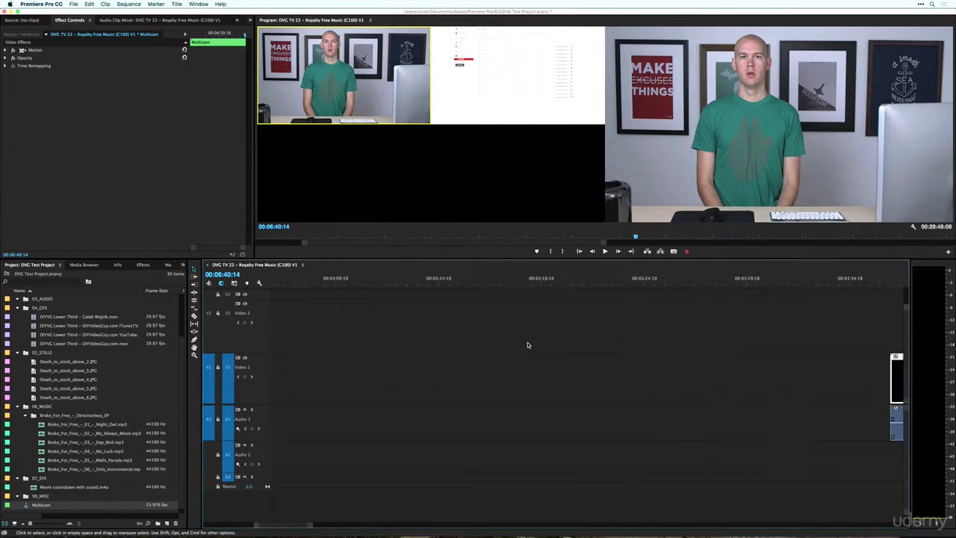
pyautogui.scroll(-8, 527, 345)
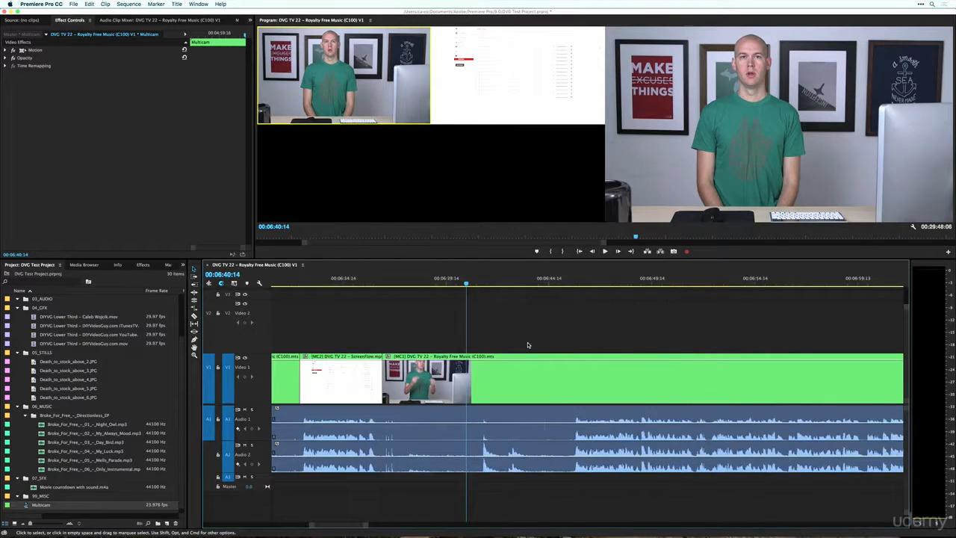
pyautogui.click(546, 279)
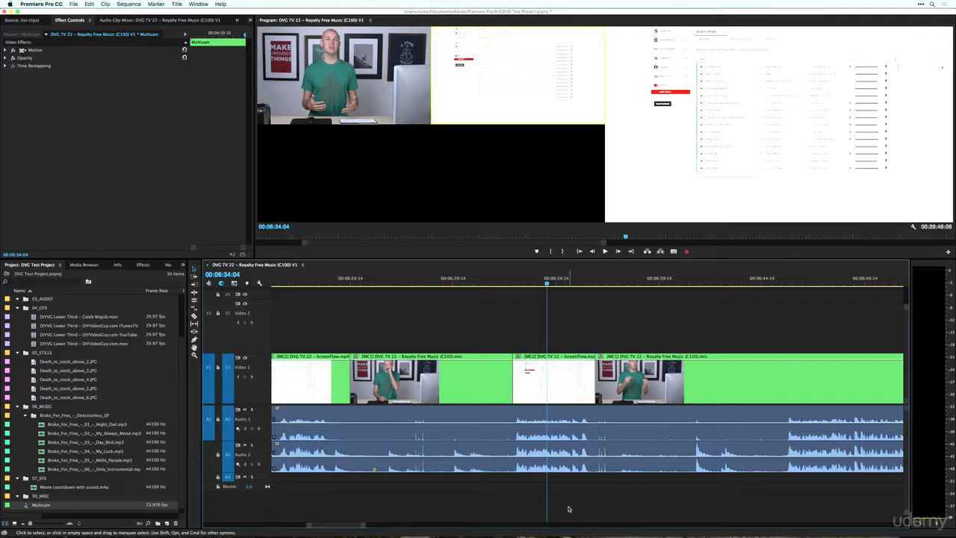
pyautogui.click(245, 445)
# Set the Audio 1 camera clip's left channel to use the right media source channel, so both channels use it.
pyautogui.click(306, 423)
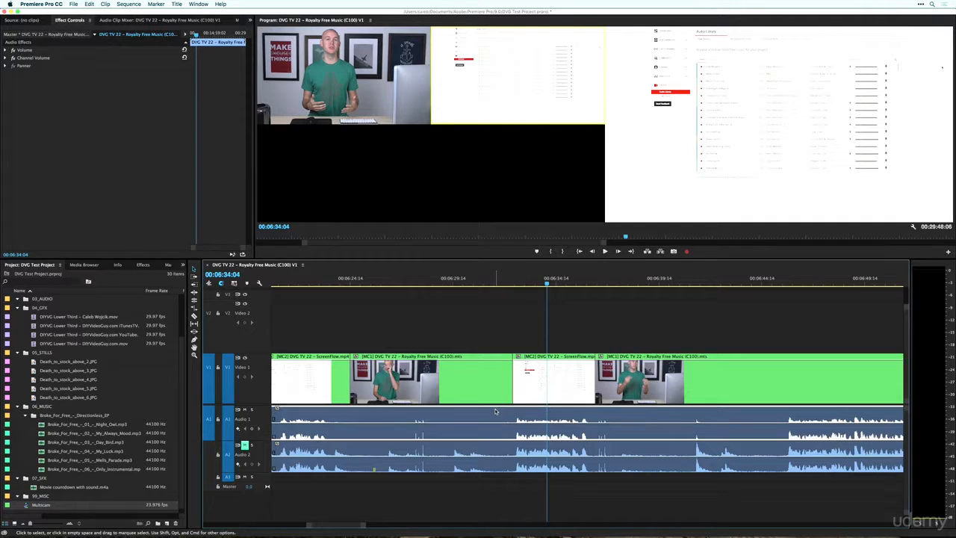
pyautogui.rightClick(556, 413)
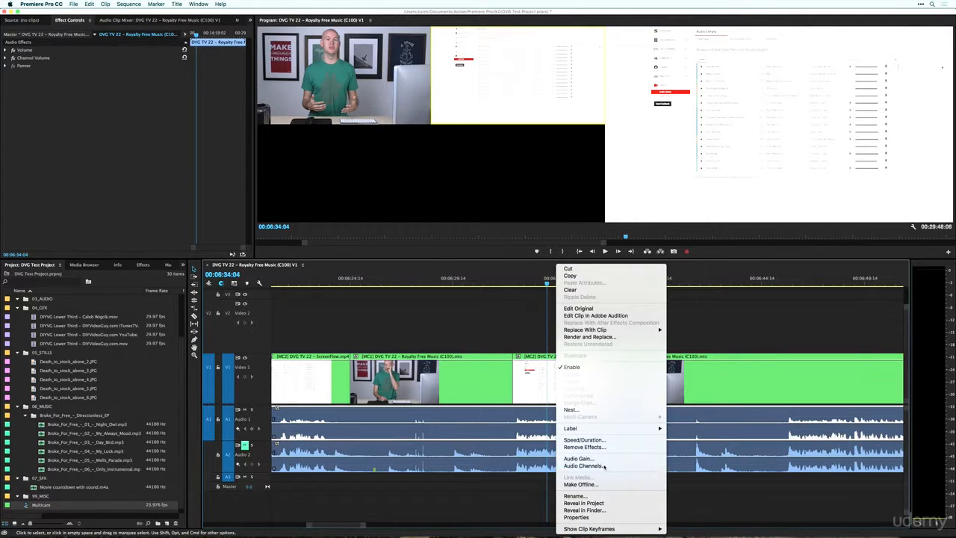
pyautogui.click(604, 466)
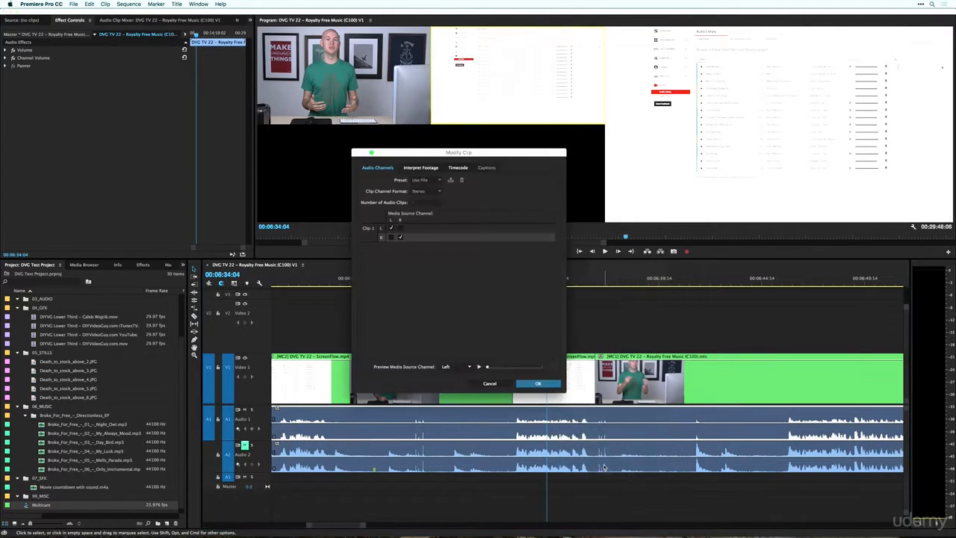
pyautogui.click(400, 228)
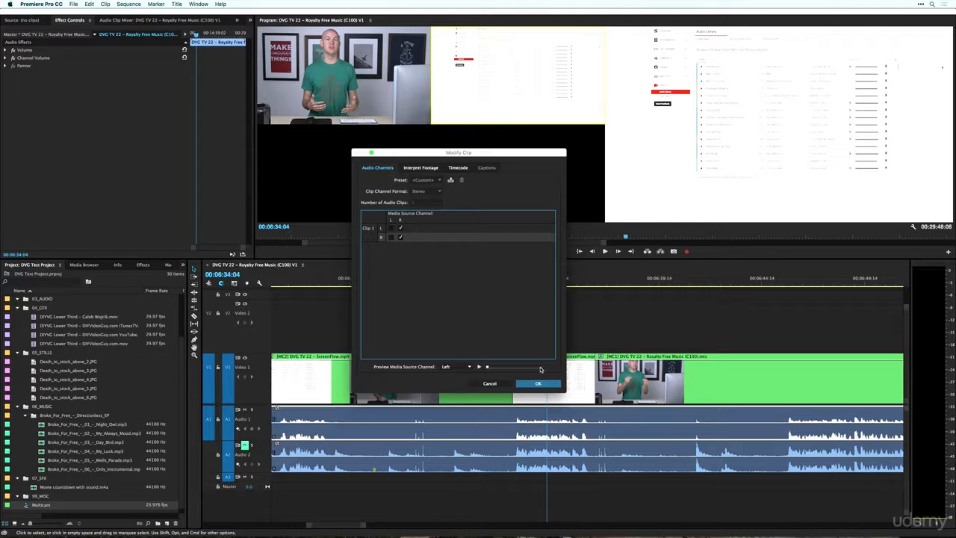
pyautogui.click(550, 387)
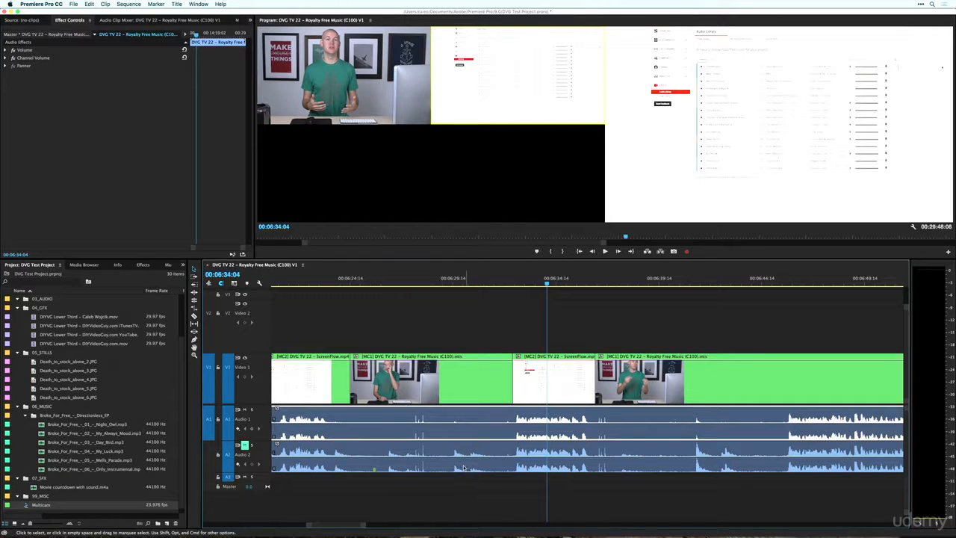
# Disable the ScreenFlow audio clip on Audio 2 and clear the selection.
pyautogui.click(645, 461)
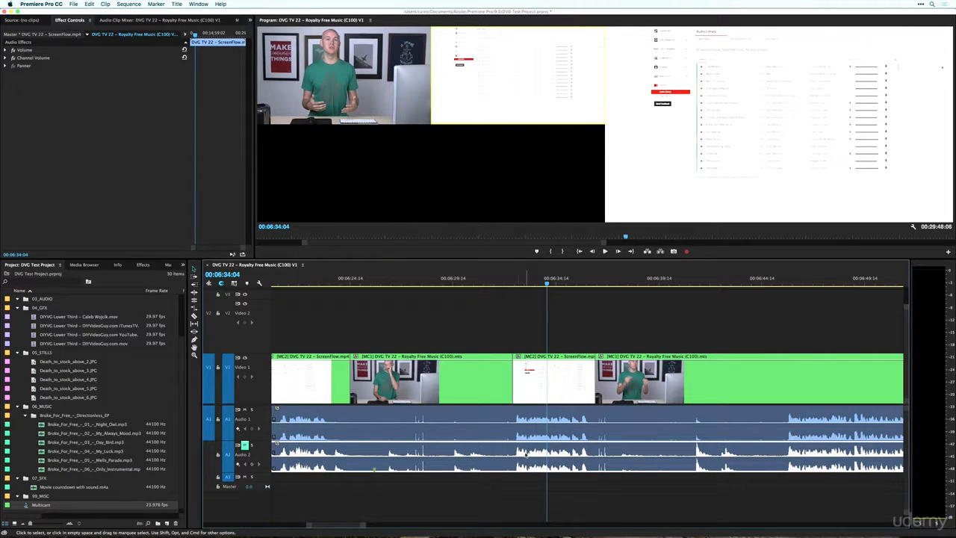
pyautogui.rightClick(484, 452)
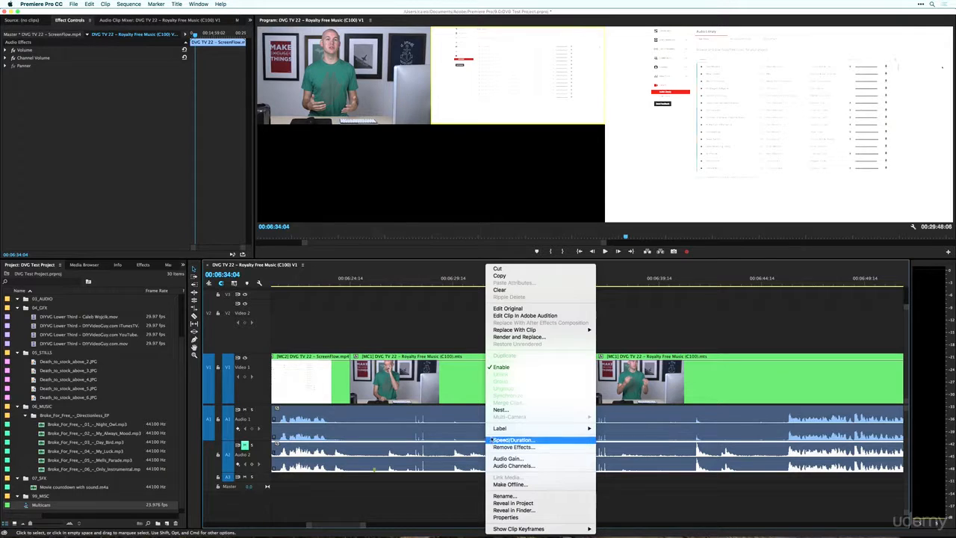
pyautogui.click(499, 367)
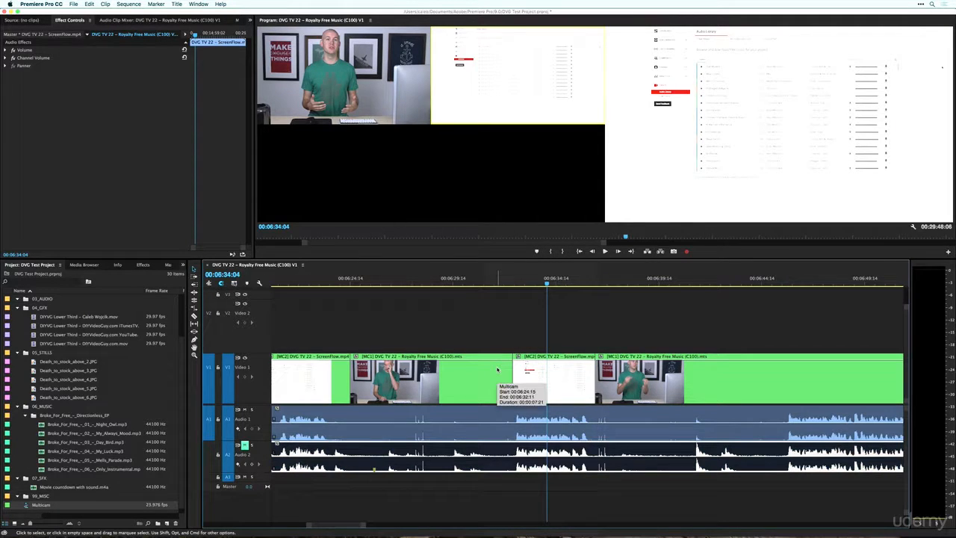
pyautogui.click(587, 493)
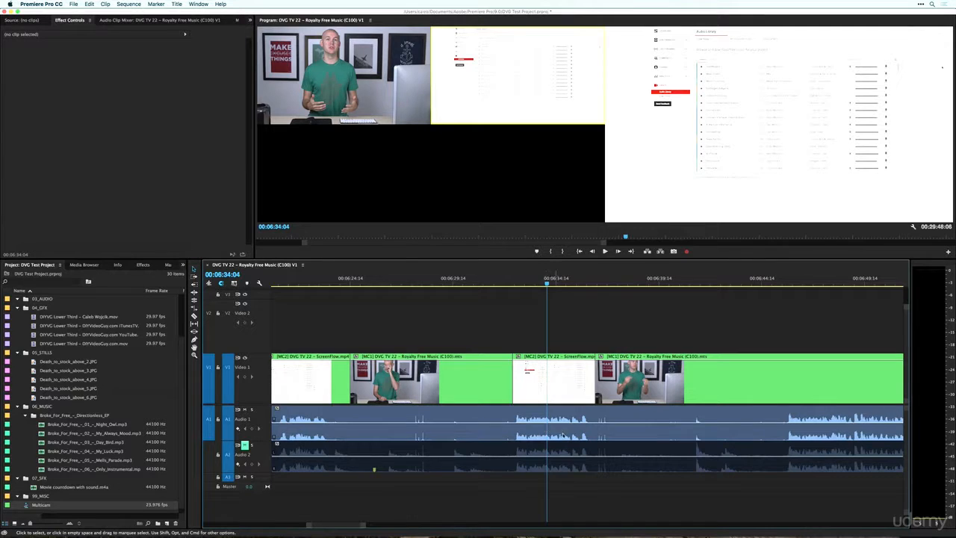
# Open the clip commands for the camera audio on Audio 1.
pyautogui.rightClick(569, 436)
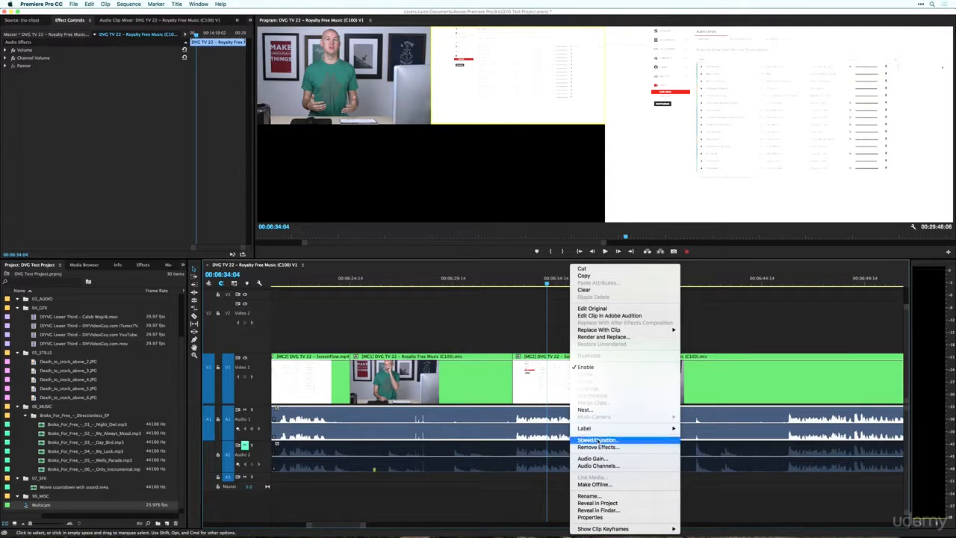